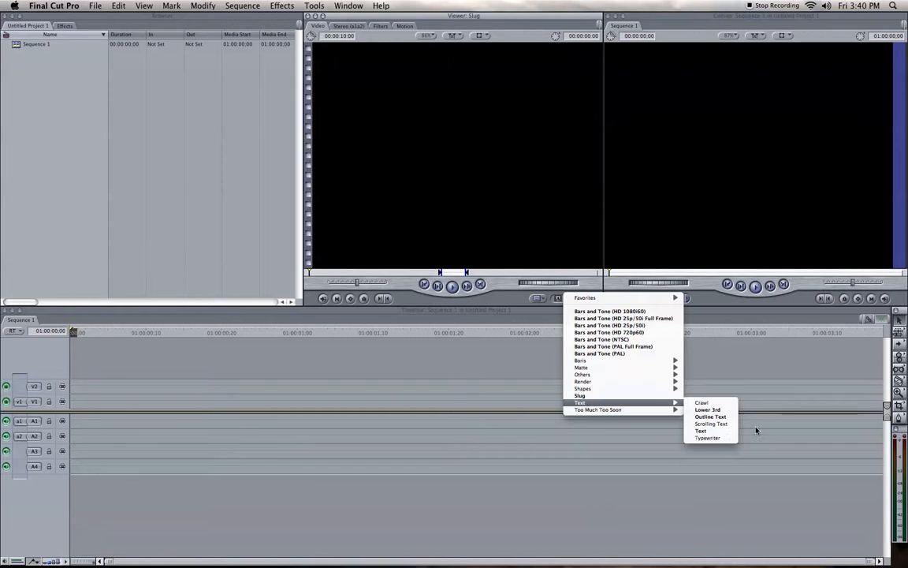
Step: Generate a Text title reading "Testing" and place it on video track V1 at the start of the sequence
click(704, 431)
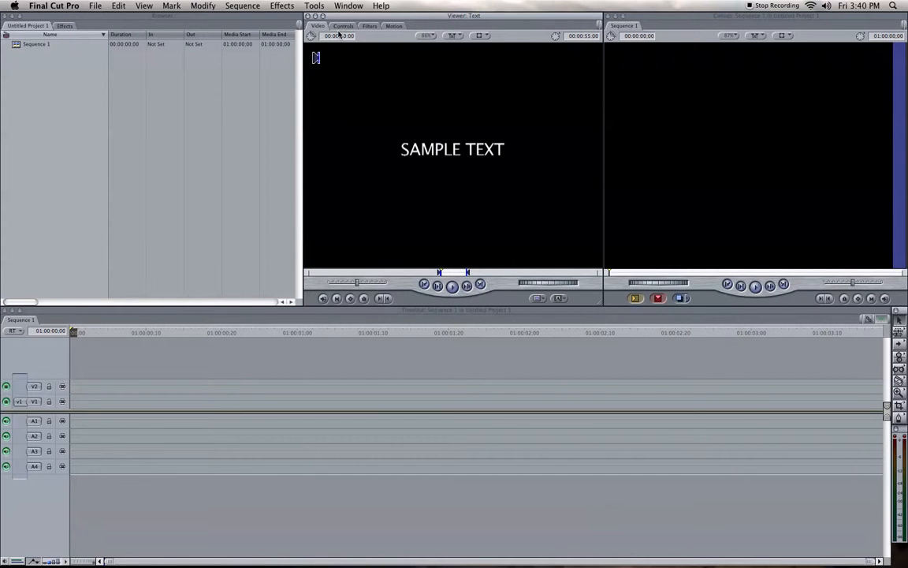
click(343, 26)
drag(410, 58, 329, 53)
text(Testing)
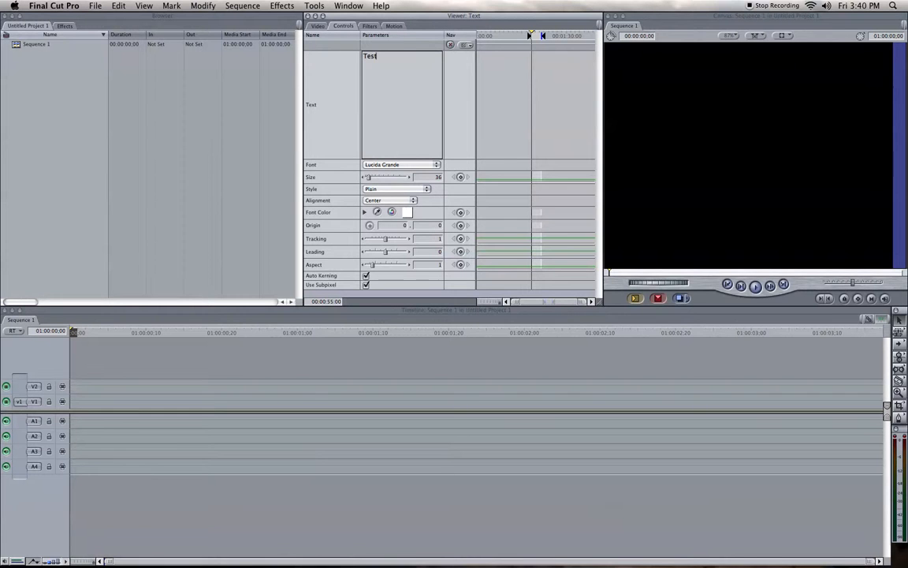
click(318, 26)
drag(420, 139, 116, 402)
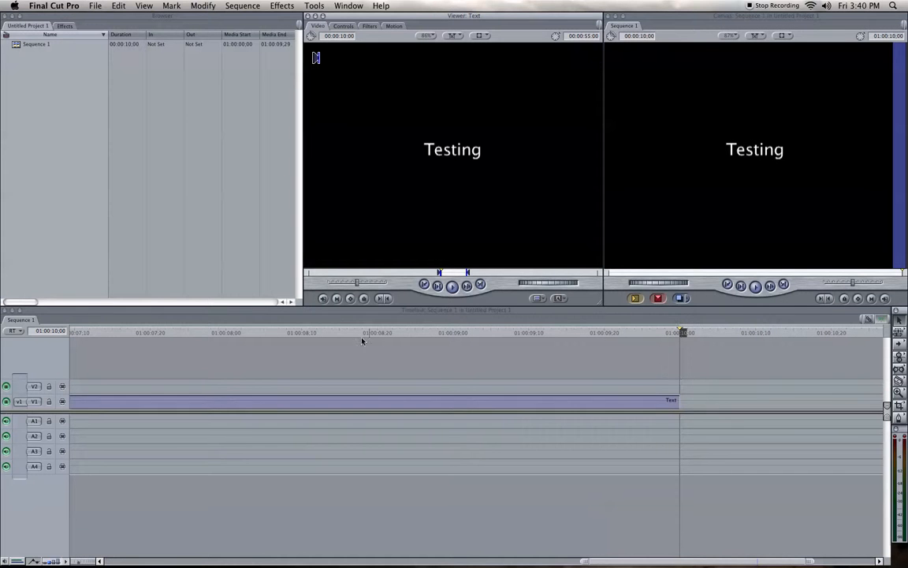
Step: Cut the text clip at 01:00:08;13 and delete the part after the cut
click(326, 333)
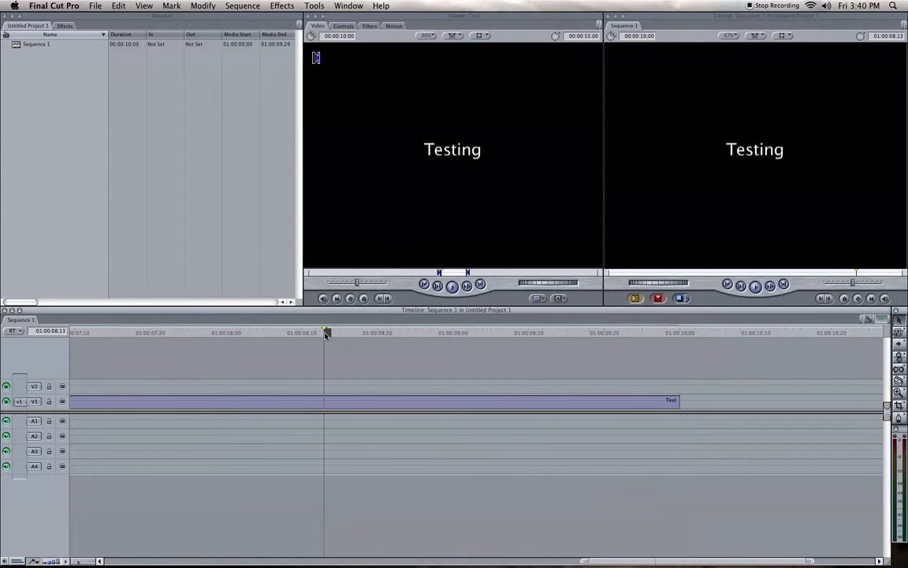
click(325, 403)
key(a)
click(422, 405)
key(Delete)
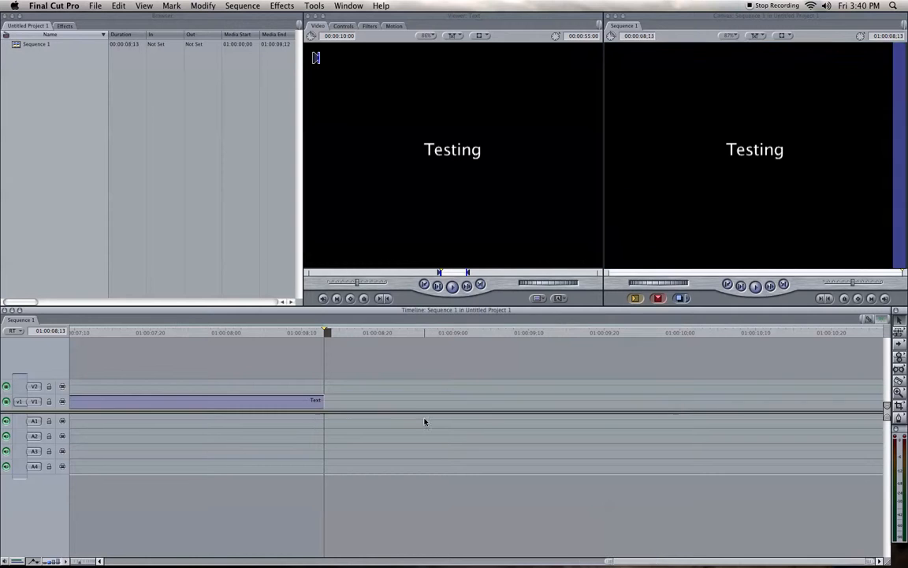
Step: Zoom the timeline out to show most of the text clip and return the playhead to the sequence's start
click(79, 561)
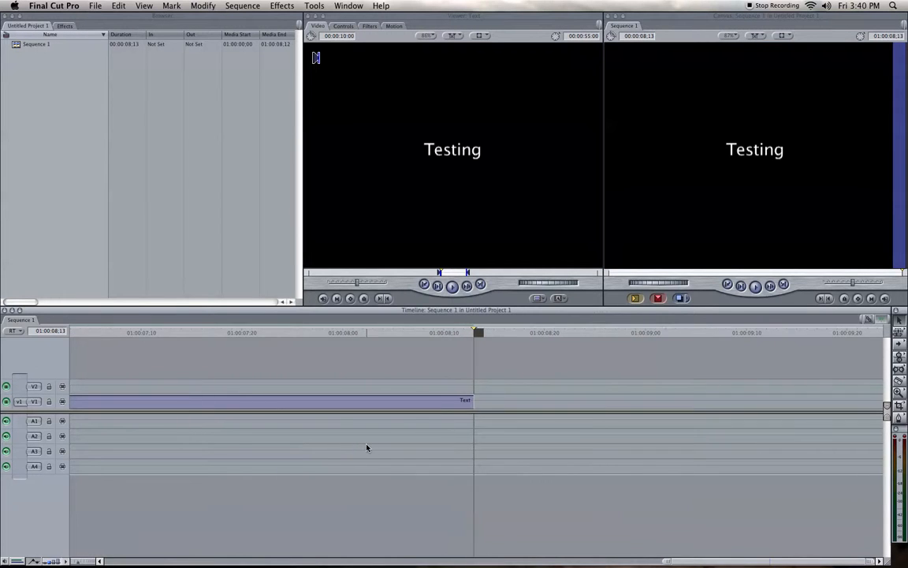
scroll(366, 447, left, 15)
drag(81, 562, 85, 562)
scroll(409, 480, left, 15)
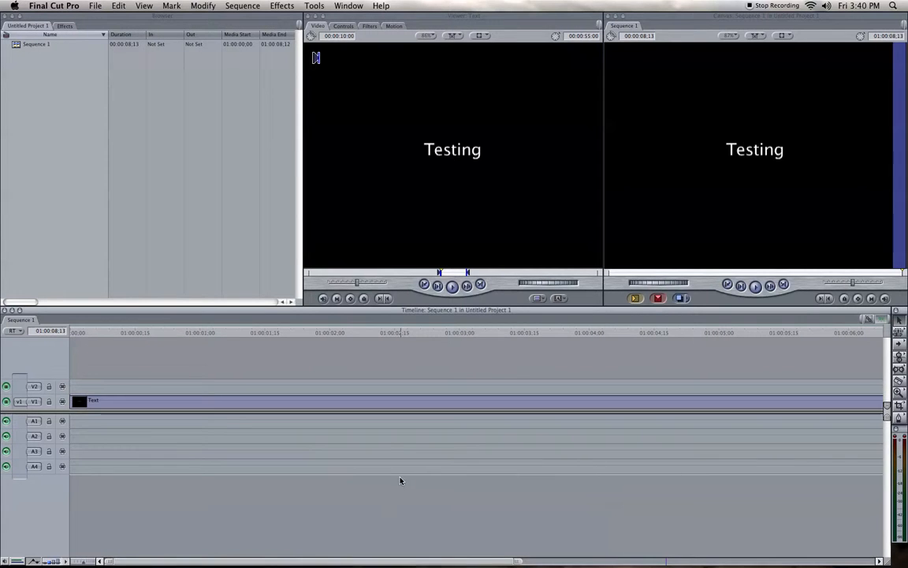
drag(85, 562, 87, 562)
scroll(296, 494, left, 15)
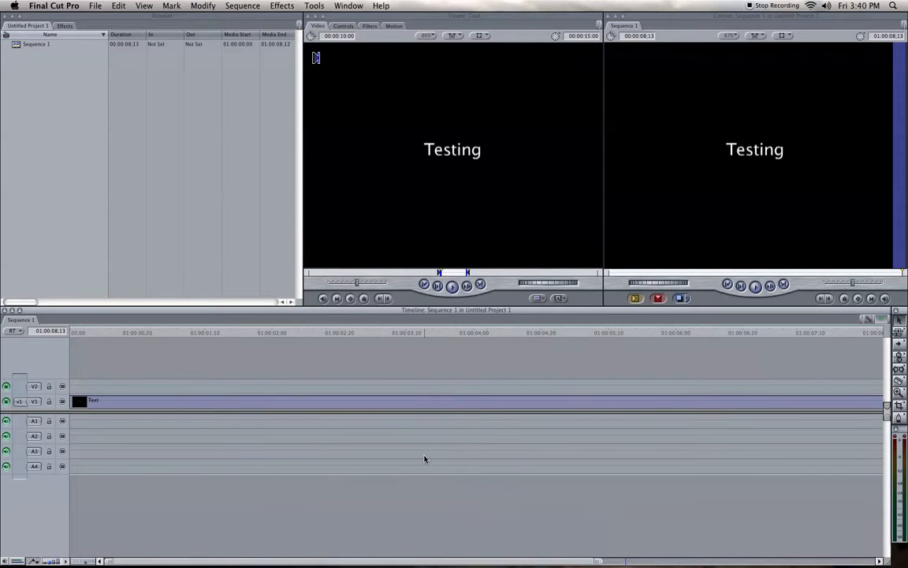
drag(72, 332, 23, 352)
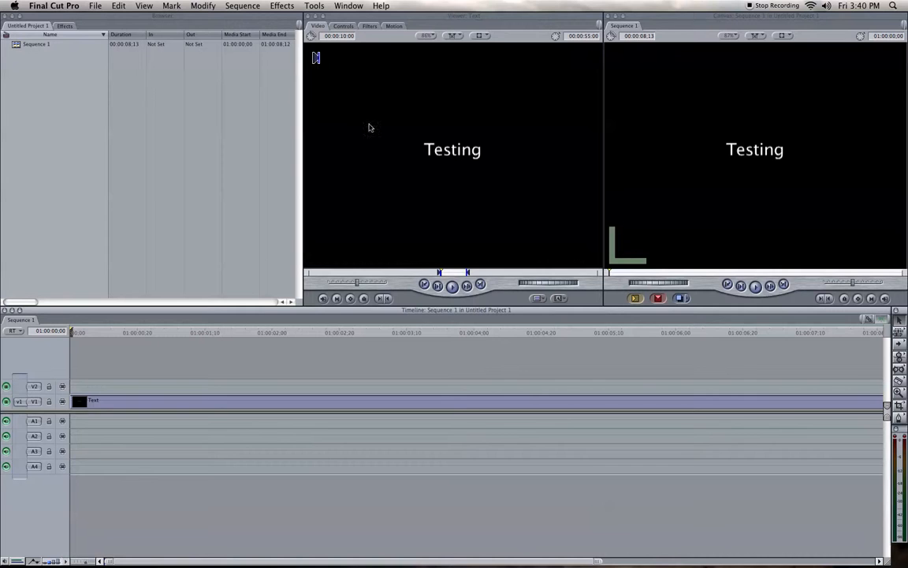
Step: Open the text clip from the timeline for editing and set its font to Arial Rounded MT Bold
double_click(144, 408)
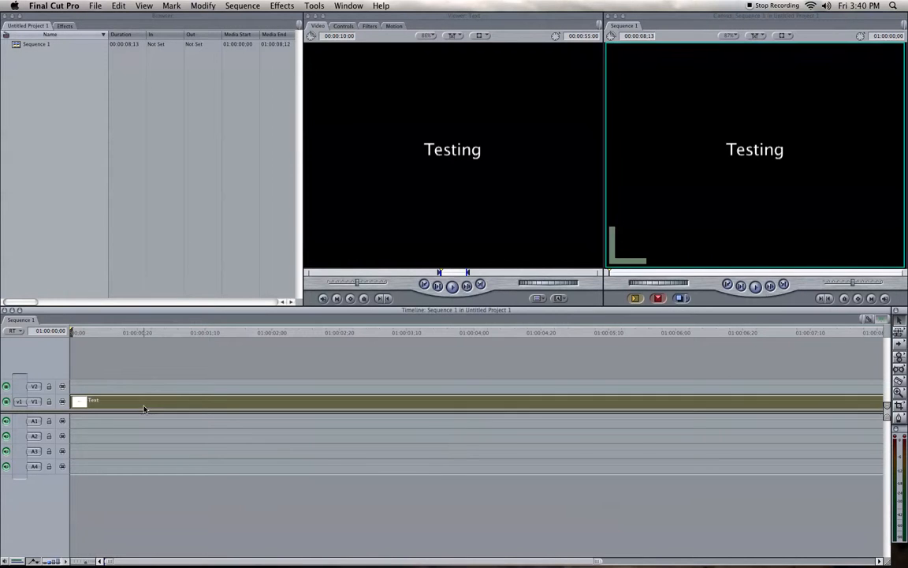
click(344, 27)
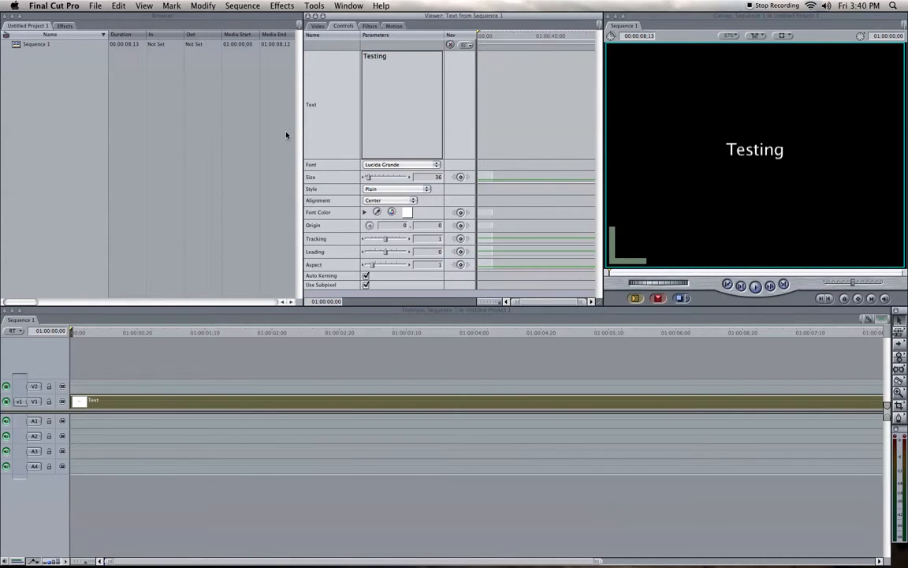
double_click(395, 62)
click(396, 61)
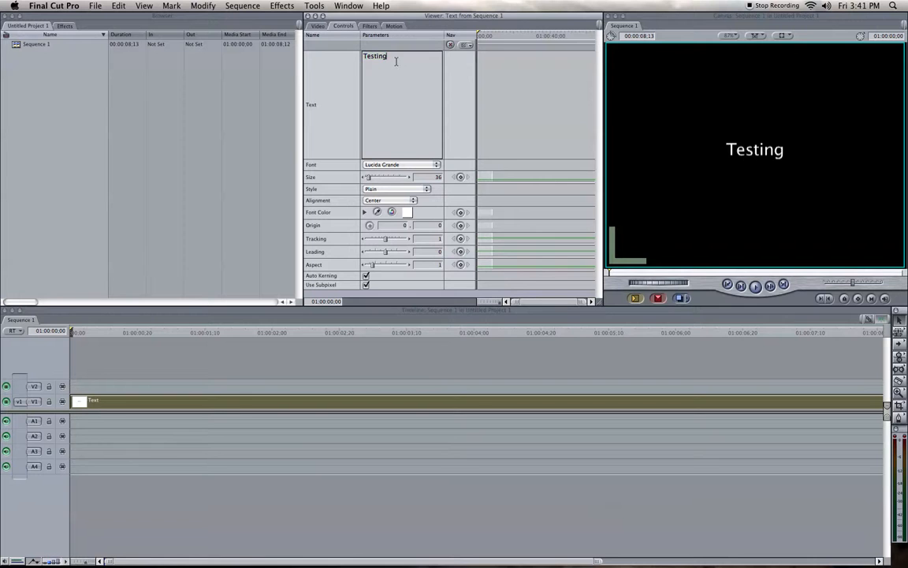
click(390, 165)
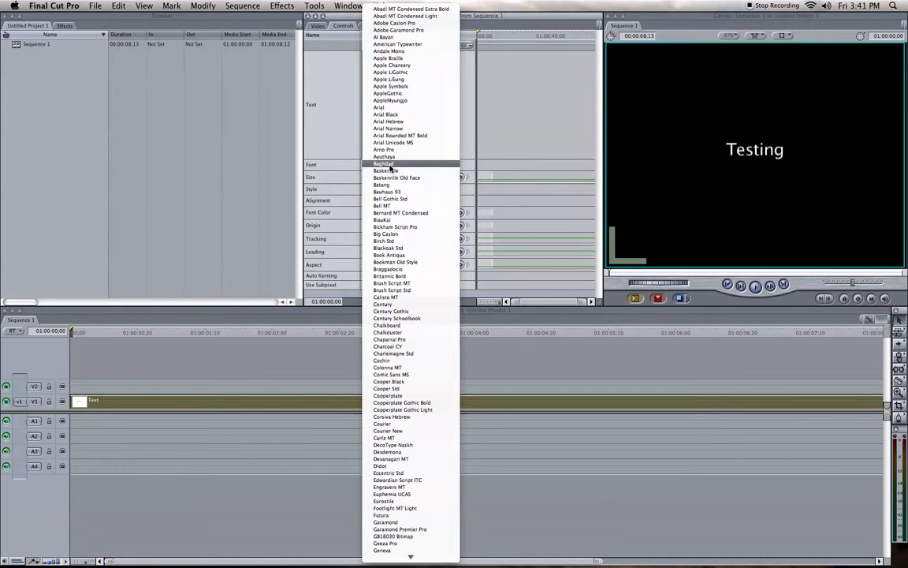
click(394, 135)
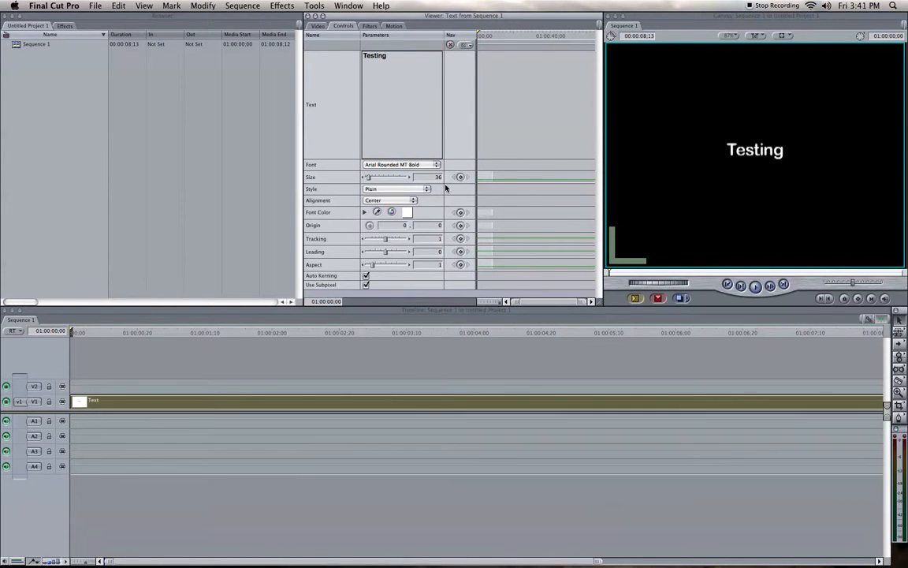
Step: Reopen the text clip's controls and add a Size keyframe at the start of the clip
click(75, 309)
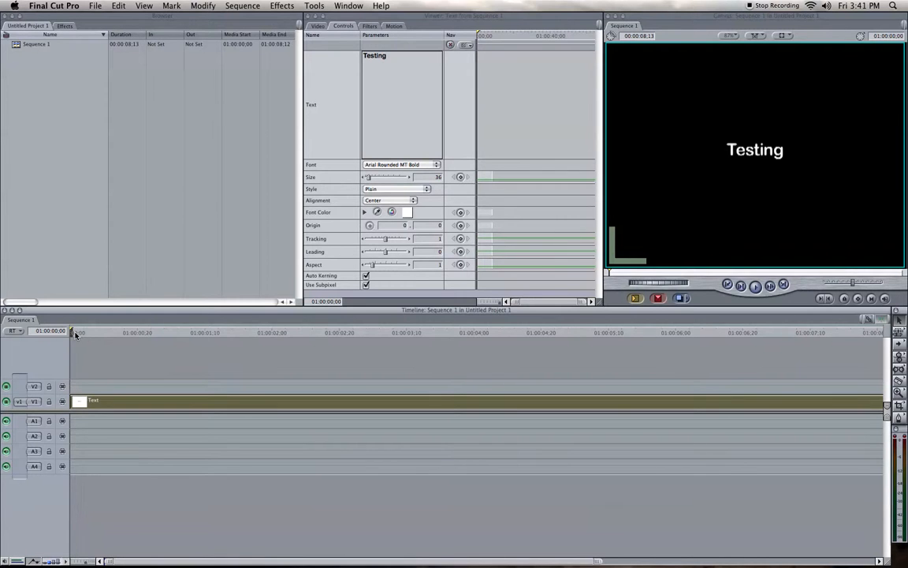
double_click(146, 401)
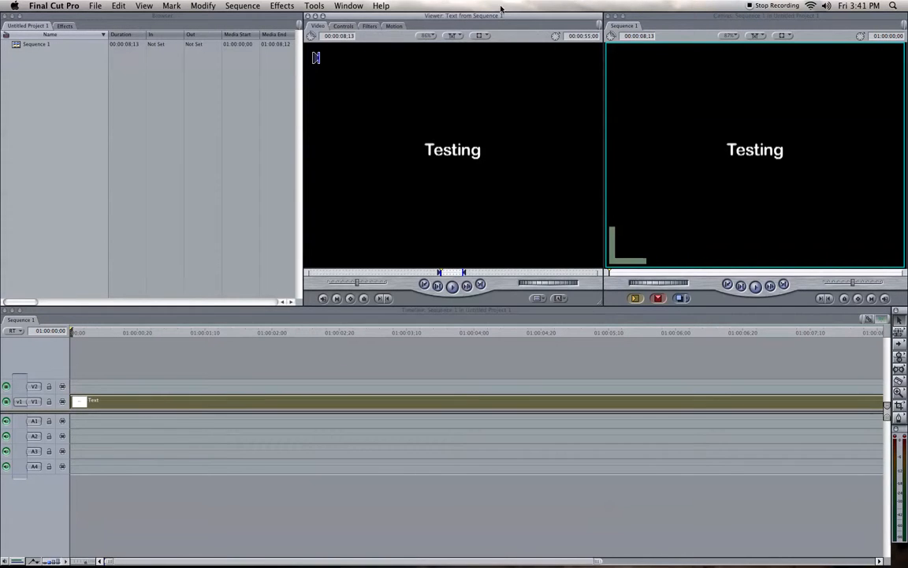
click(341, 26)
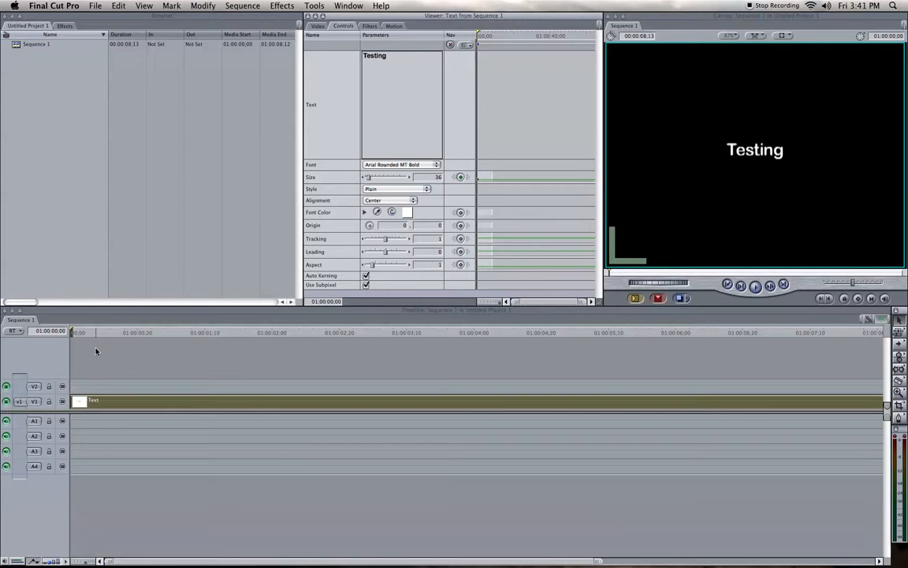
click(77, 339)
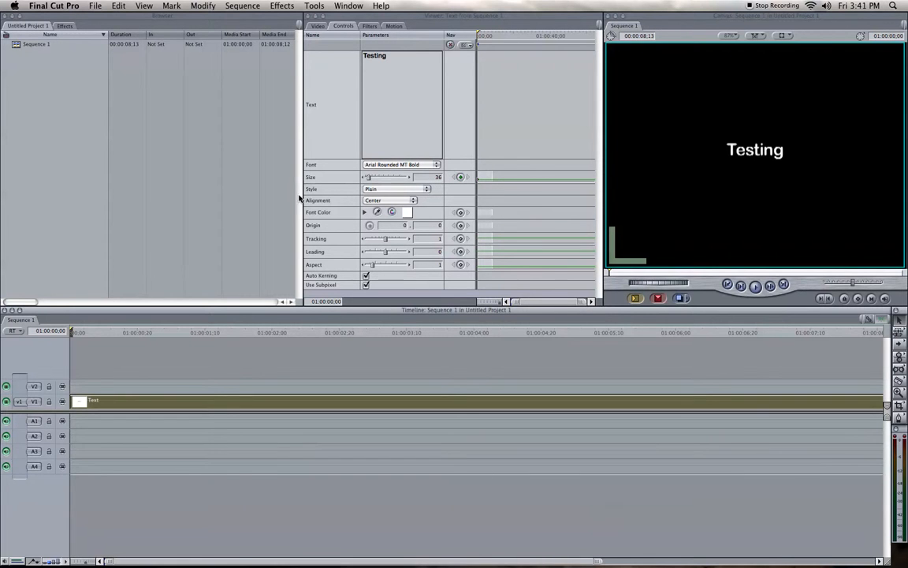
Step: Add a second Size keyframe at 01:00:00;14, set the text size to 87 there, and scrub past it
click(121, 334)
drag(121, 334, 182, 339)
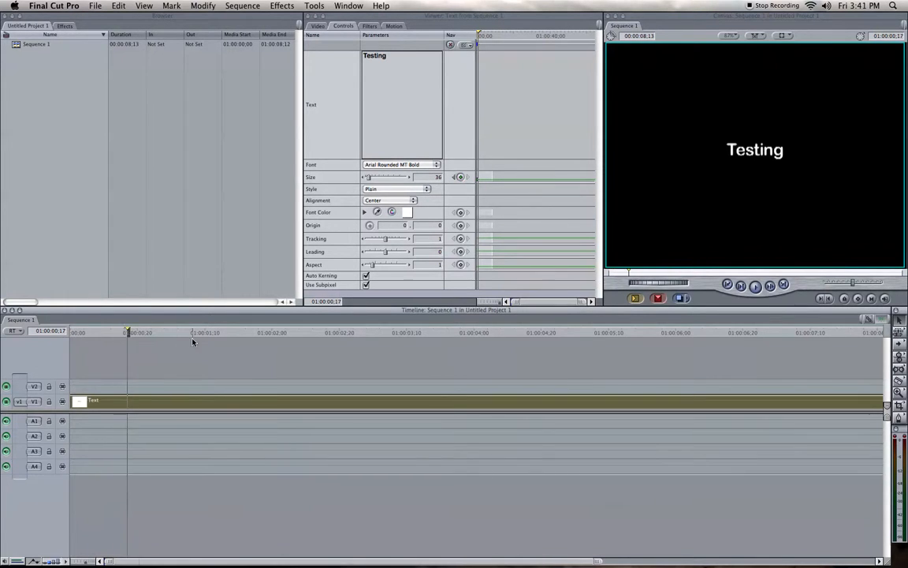
click(461, 178)
drag(131, 332, 72, 332)
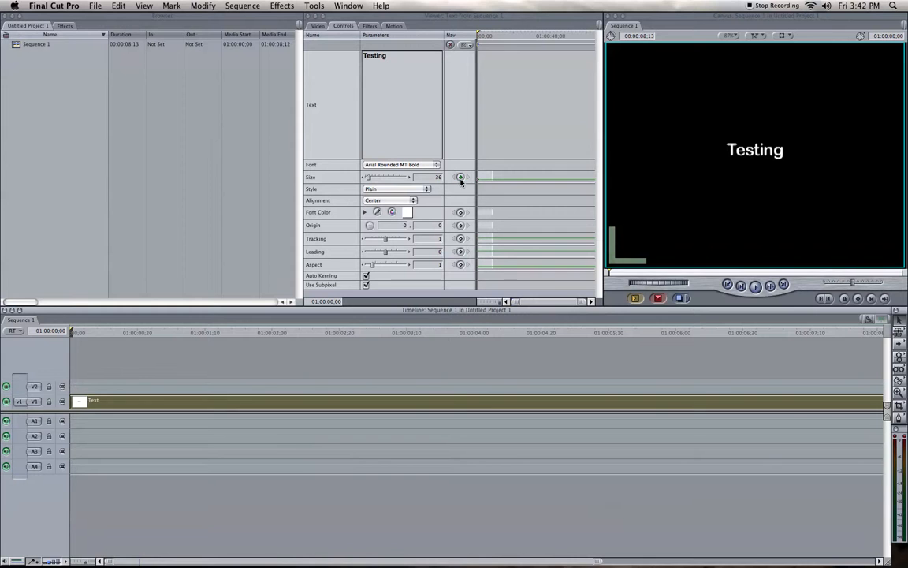
click(117, 332)
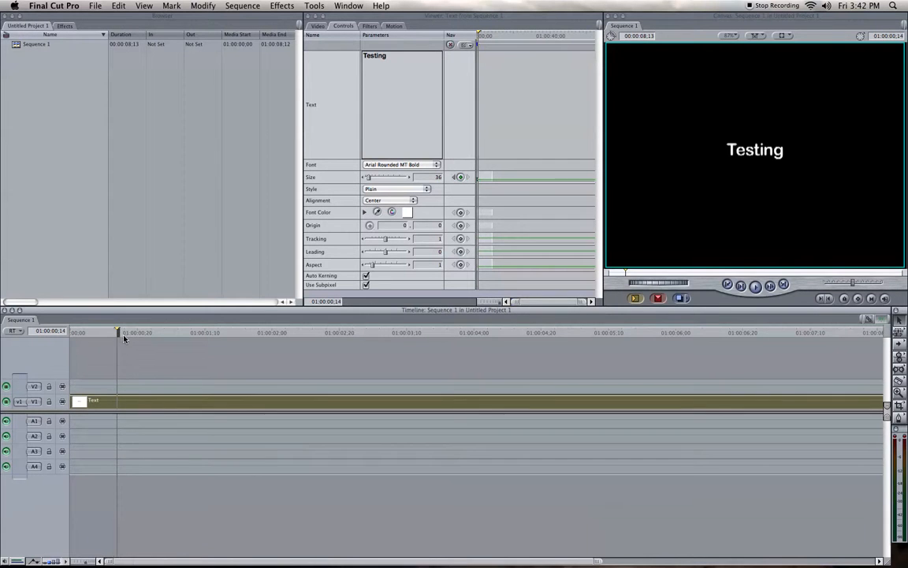
click(461, 178)
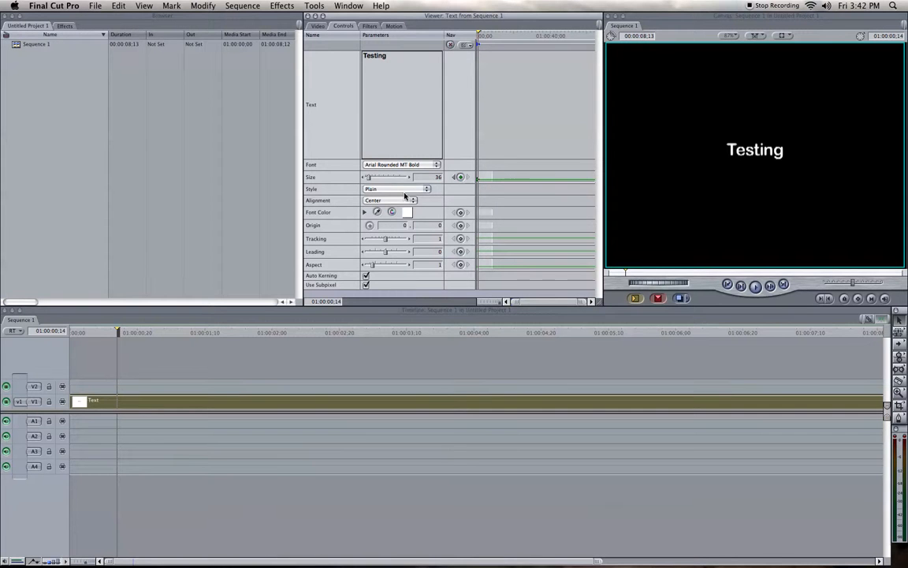
drag(369, 179, 374, 178)
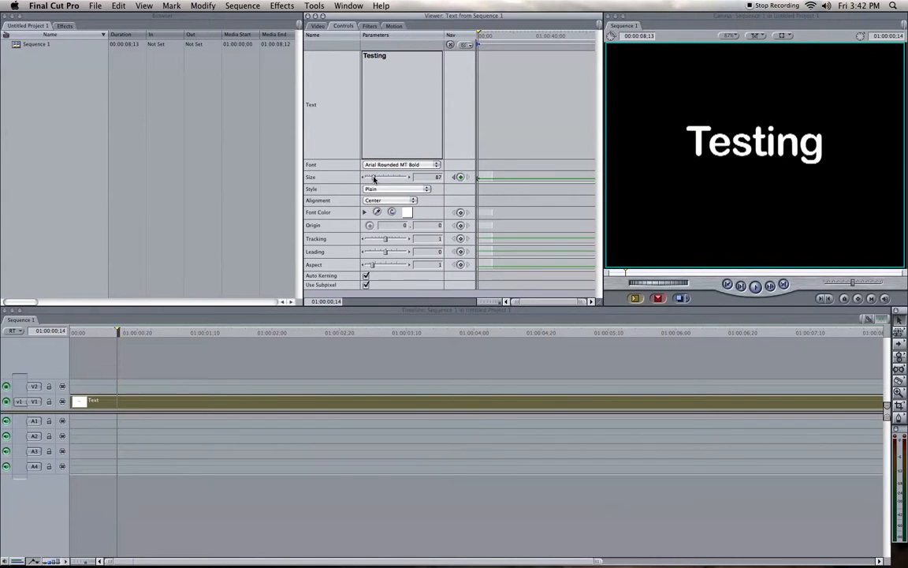
drag(117, 333, 147, 332)
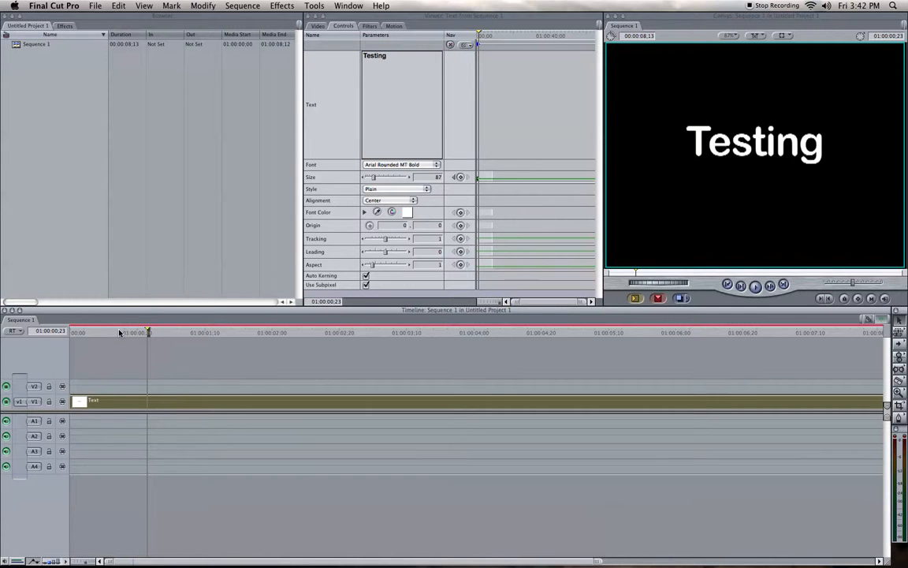
Step: Animate the font color with a keyframe at the clip's start and a change to bright green at 01:00:00;17
drag(120, 332, 40, 330)
click(461, 214)
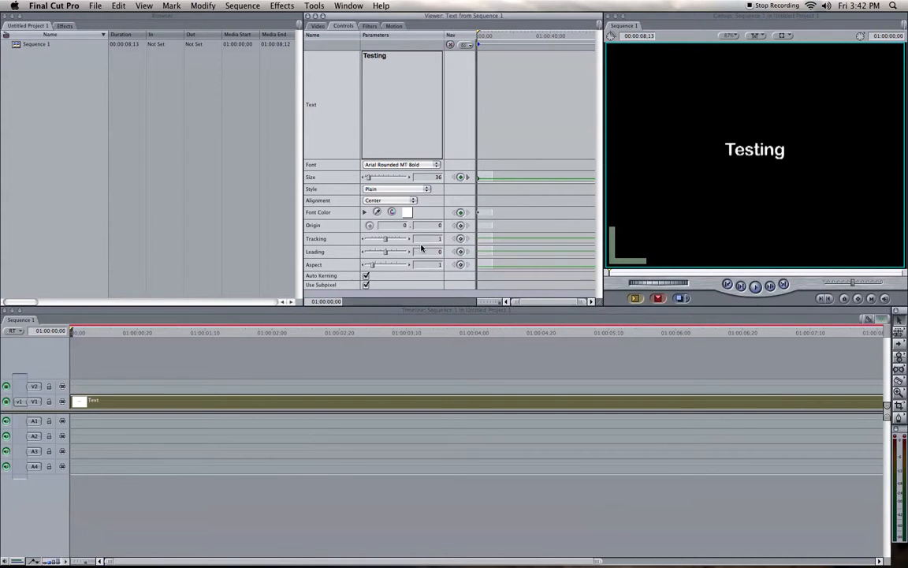
mouse_move(110, 333)
mouse_down()
mouse_move(96, 333)
mouse_move(127, 333)
mouse_up()
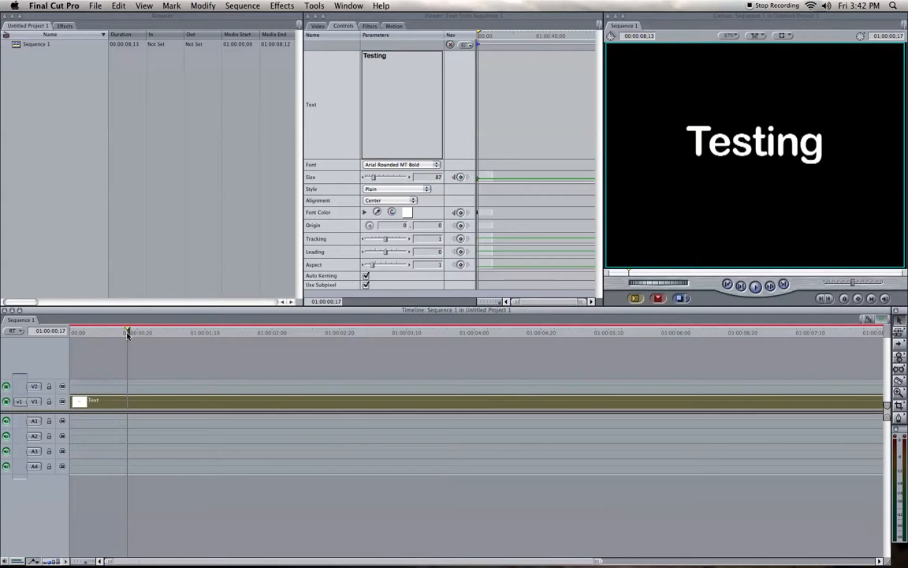
click(408, 213)
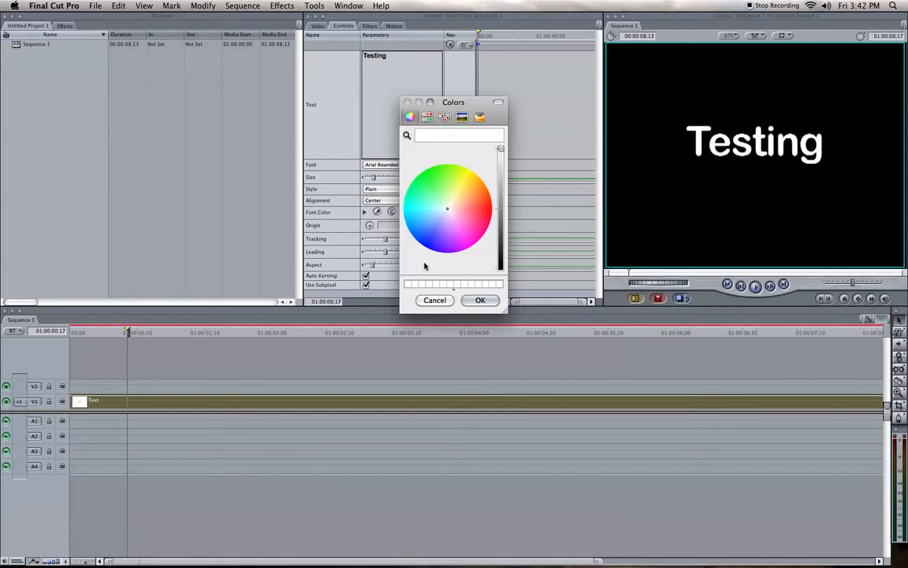
click(429, 180)
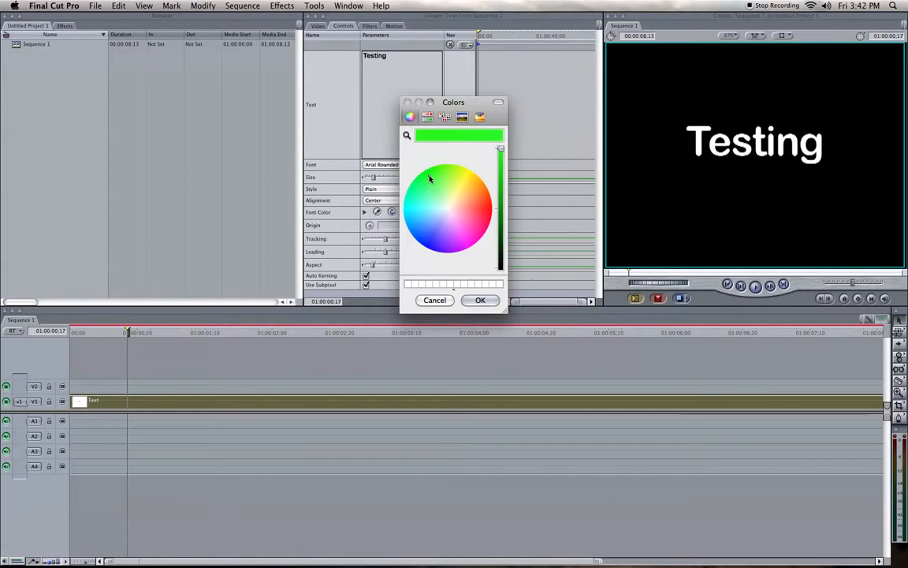
click(479, 300)
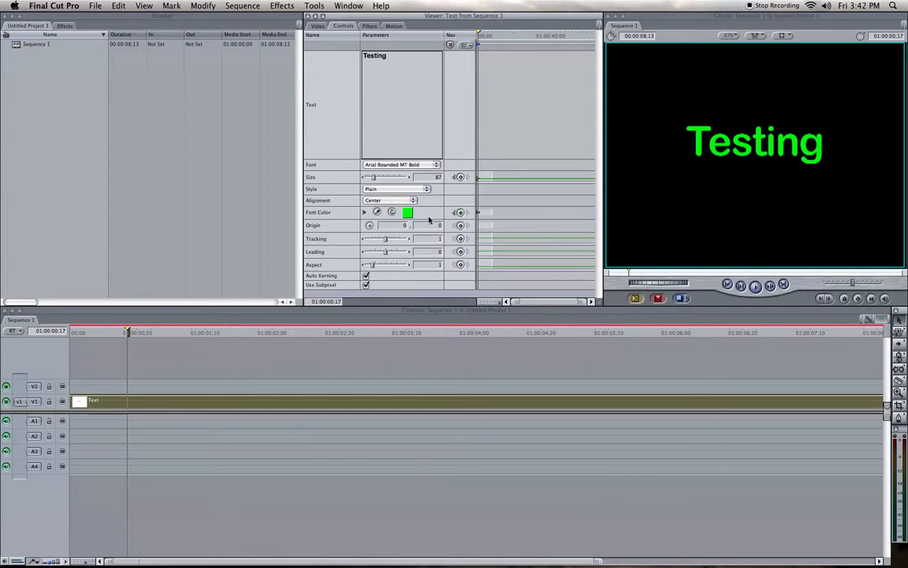
drag(176, 338, 126, 332)
Step: Animate the tracking with a keyframe at the clip's start and a value of 19 at 01:00:00;20, then preview it
key(Home)
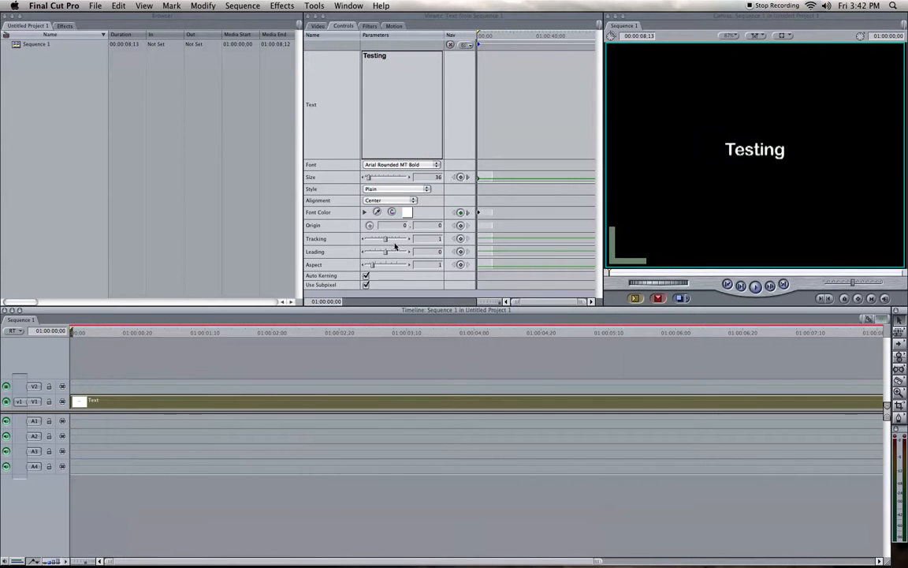
click(460, 239)
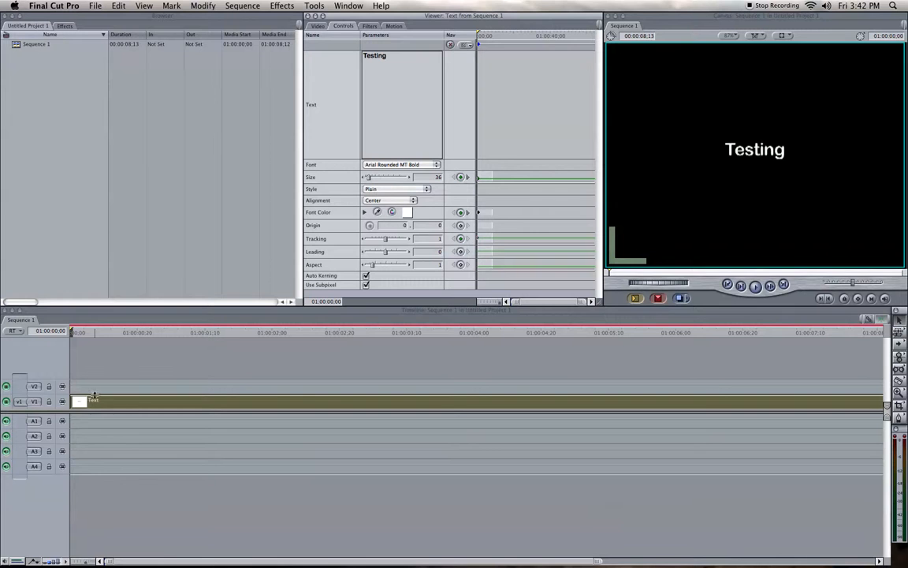
click(123, 332)
drag(123, 332, 138, 332)
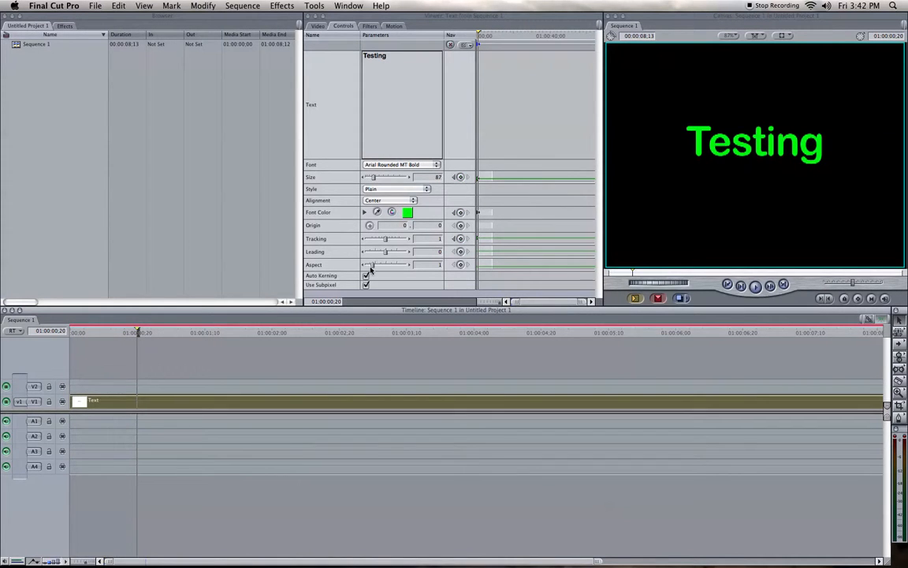
drag(386, 239, 390, 241)
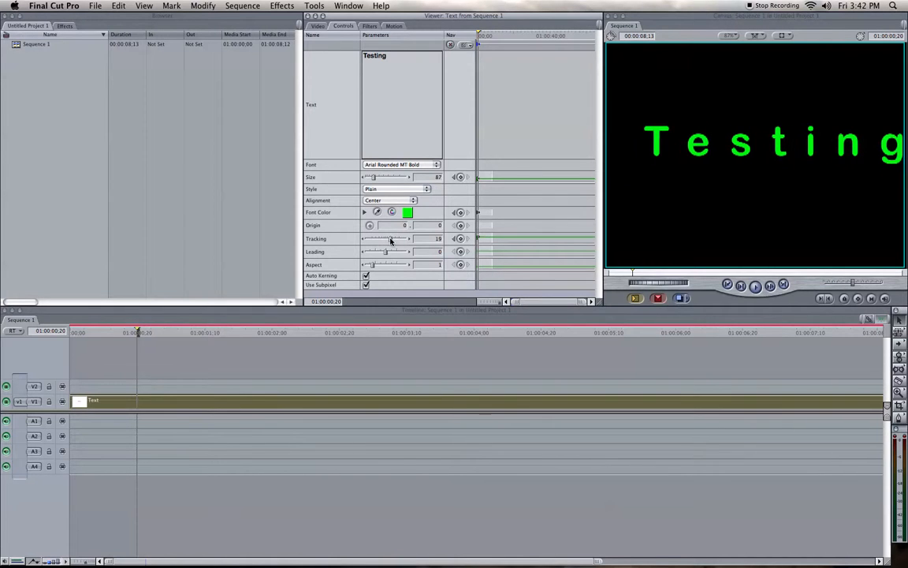
click(79, 332)
drag(79, 332, 175, 347)
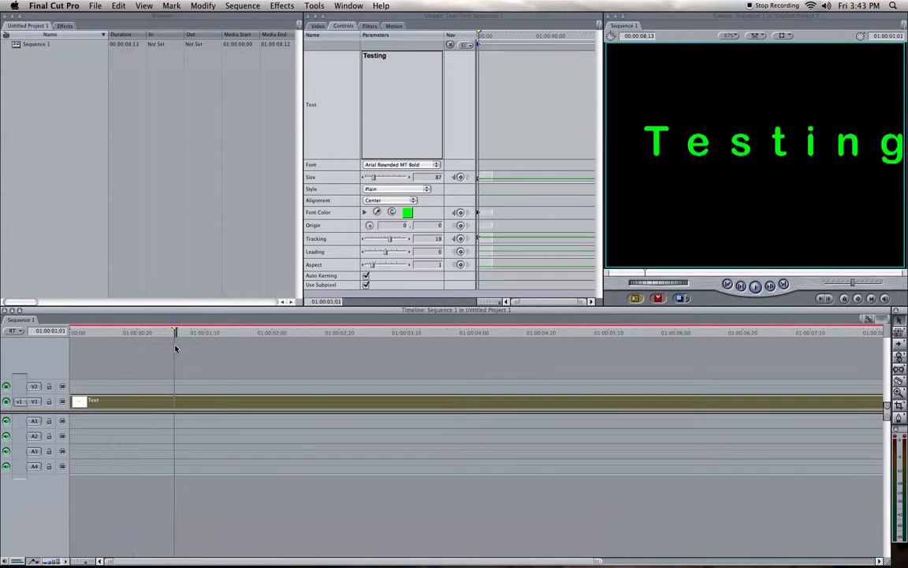